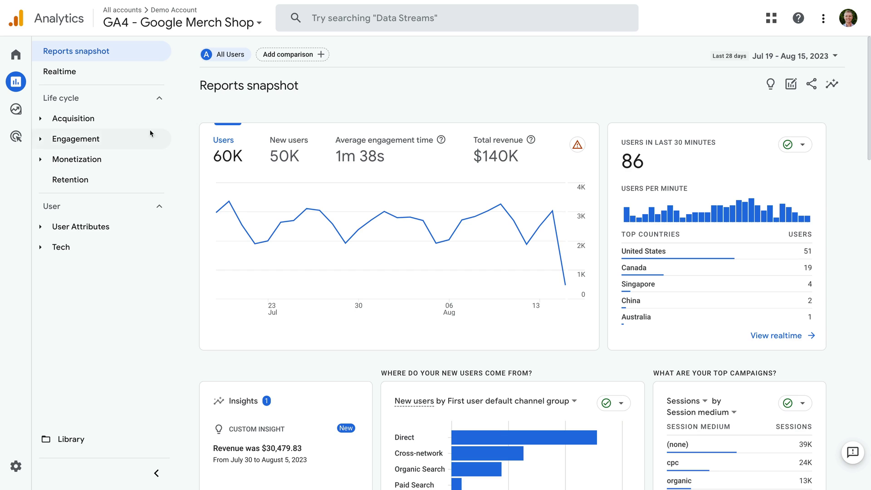
Step: Expand the Engagement group in the Reports navigation of the Google Merch Shop property
left_click(126, 139)
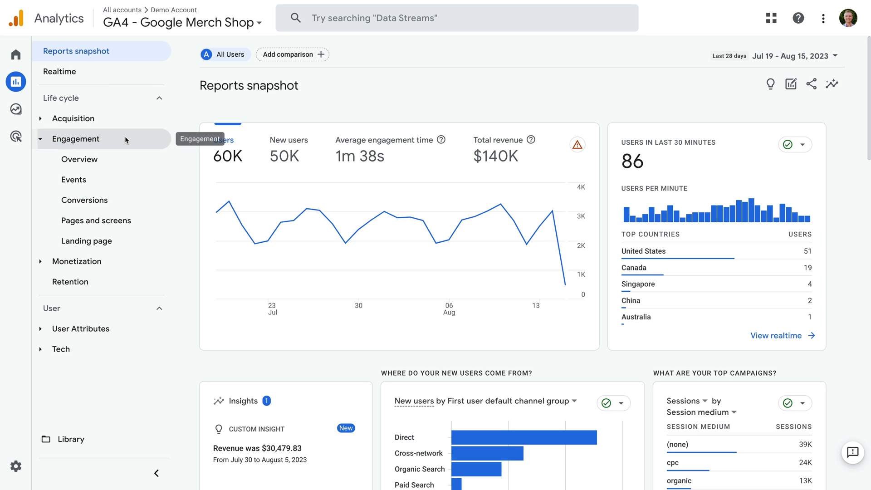
Step: Open the Landing page report and select the top (not set) row with 45,133 sessions
left_click(124, 241)
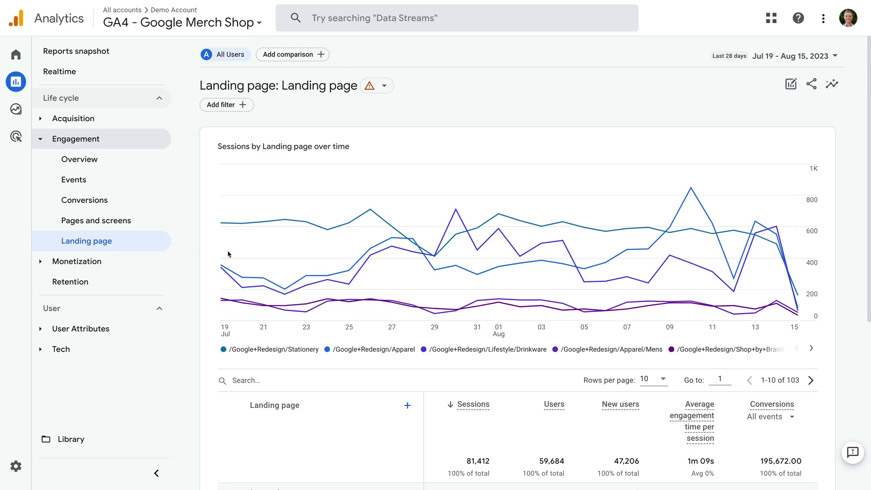
mouse_move(337, 246)
scroll(337, 245, "down", 5)
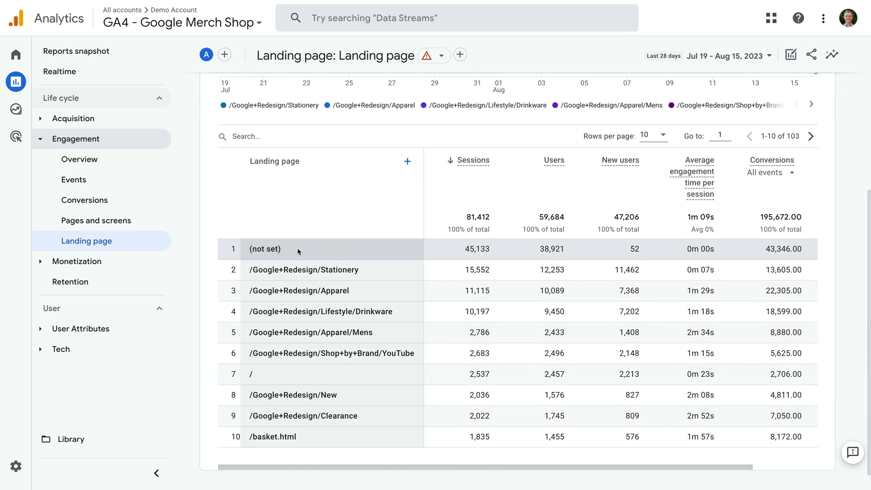
left_click_drag(270, 249, 249, 251)
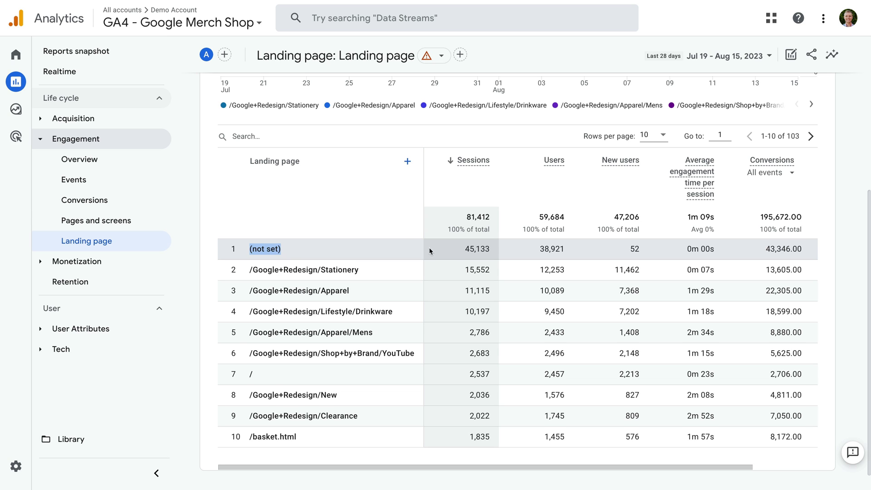
Step: Create a blank exploration named 'Landing Page Not Set'
left_click(20, 116)
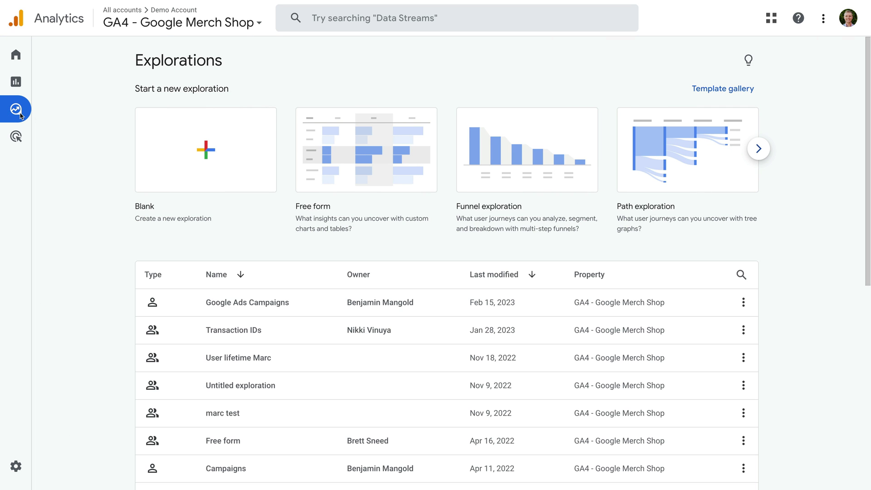
left_click(230, 148)
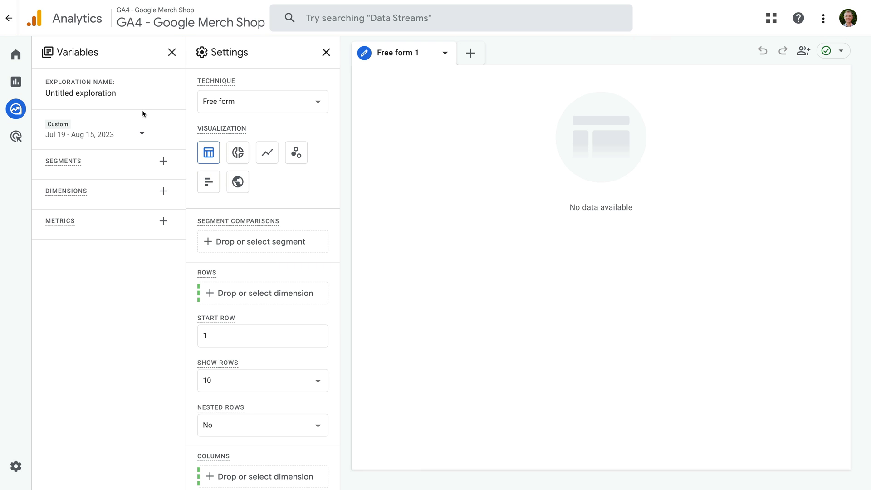
triple_click(112, 94)
type("Landing Page Not Set")
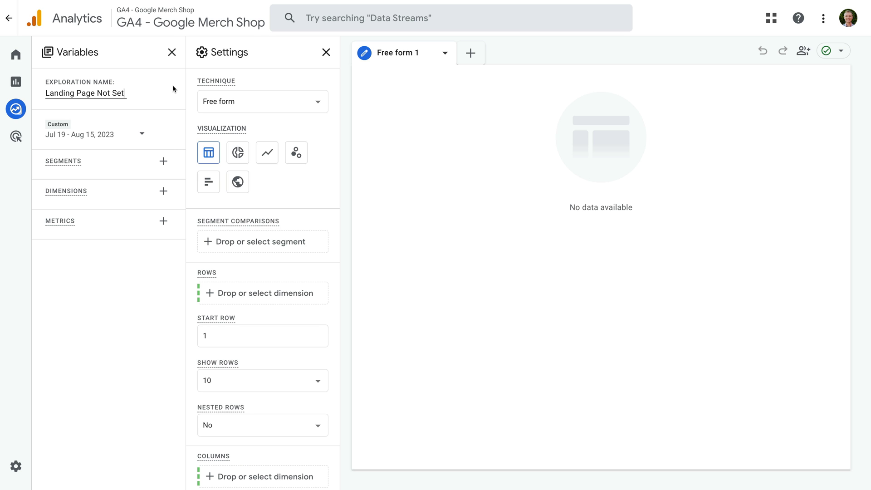
key("Return")
Step: Import the Landing page + query string and Event name dimensions into the exploration
left_click(163, 192)
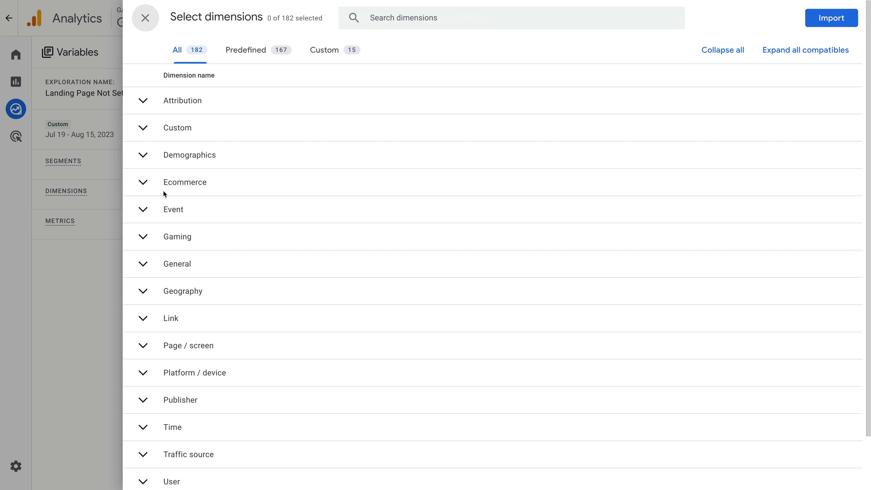
left_click(391, 21)
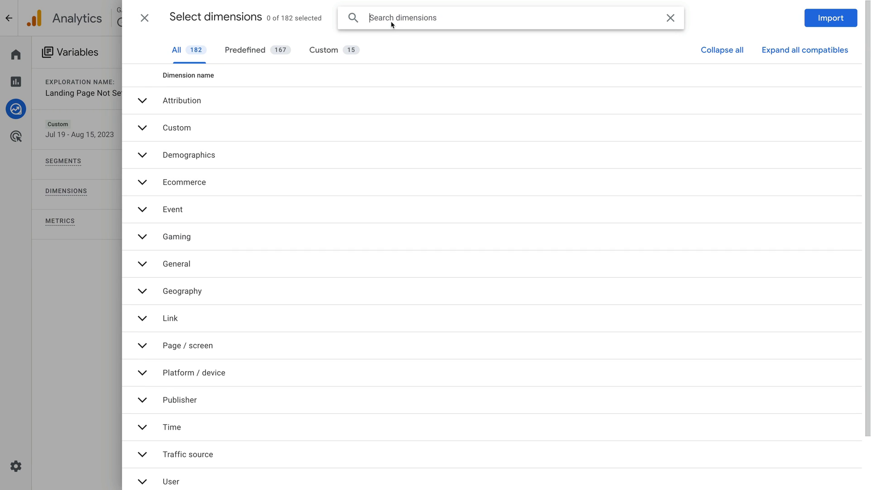
type("Landing Page")
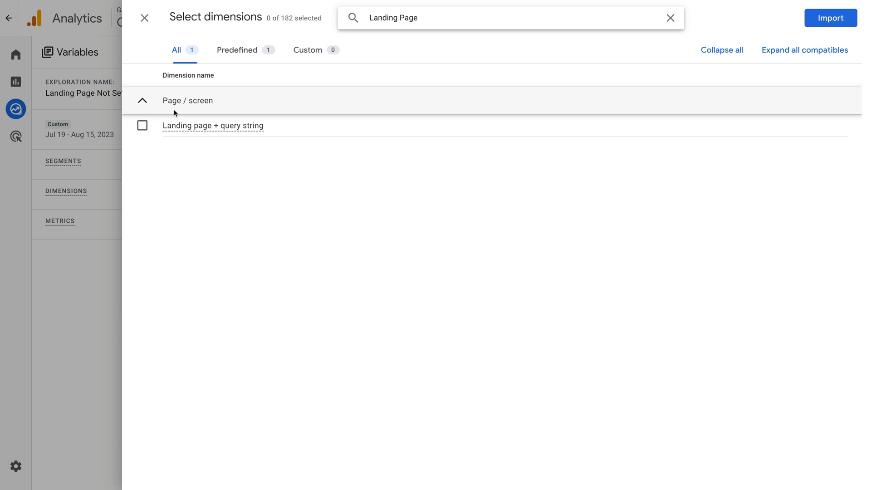
left_click(142, 126)
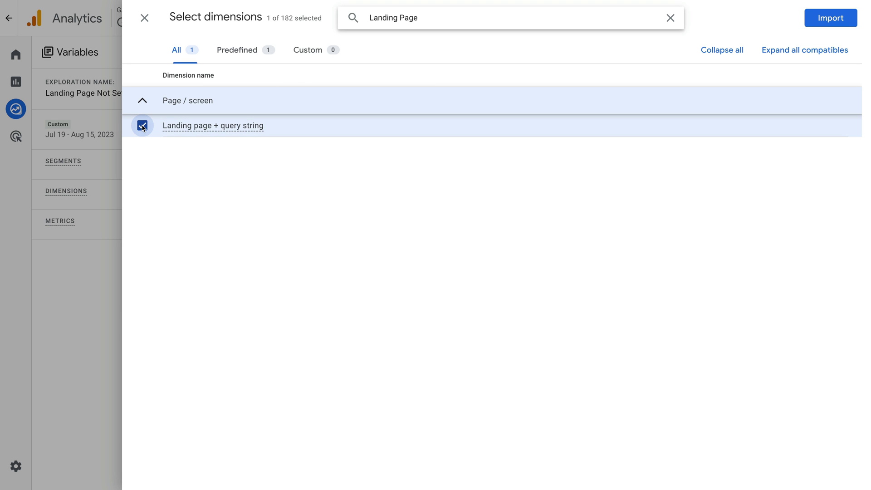
left_click(405, 18)
type("Event Name")
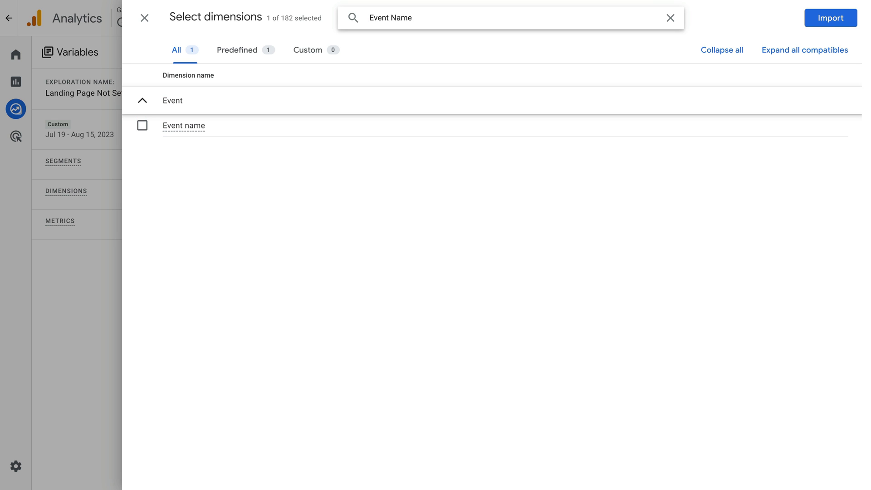
left_click(142, 126)
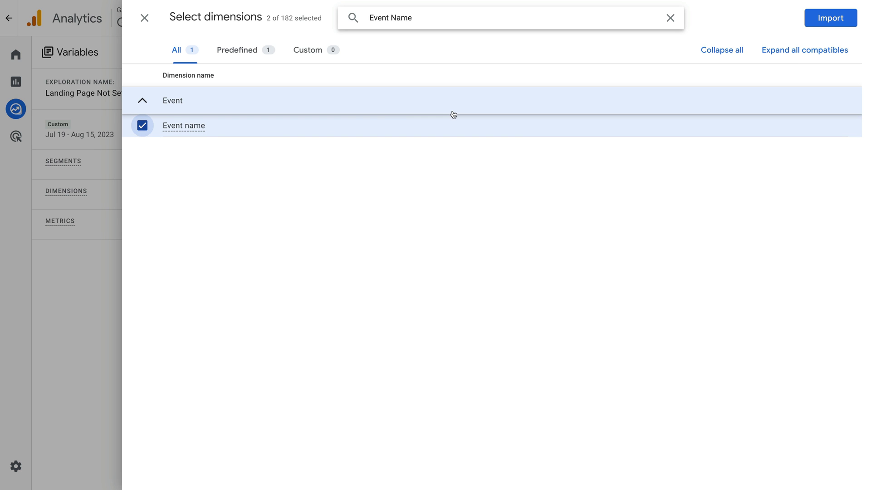
left_click(832, 16)
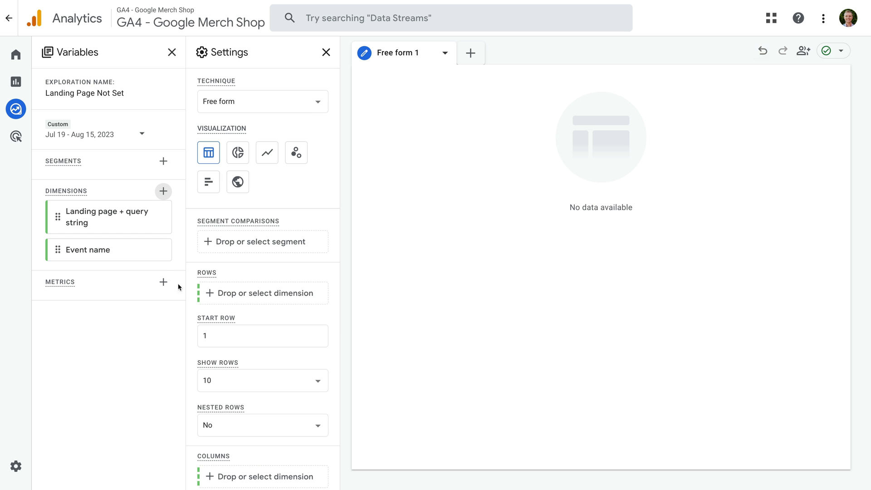
Step: Import the Sessions metric into the exploration
left_click(163, 282)
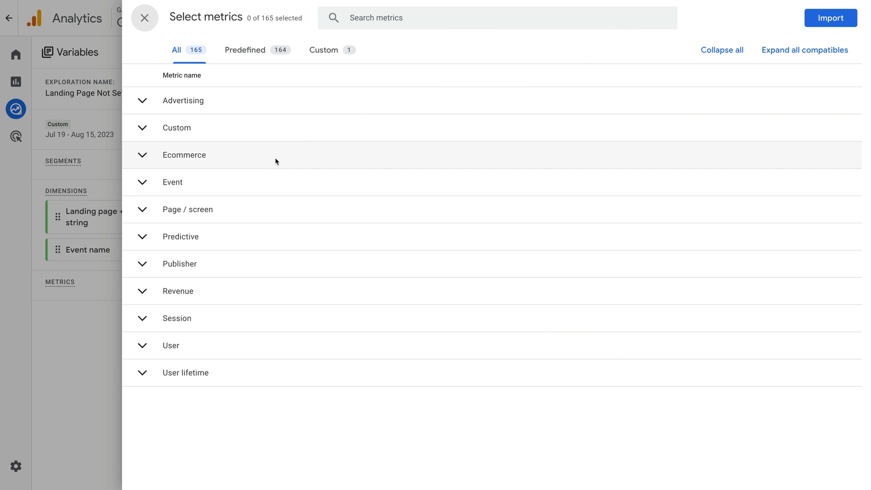
left_click(382, 20)
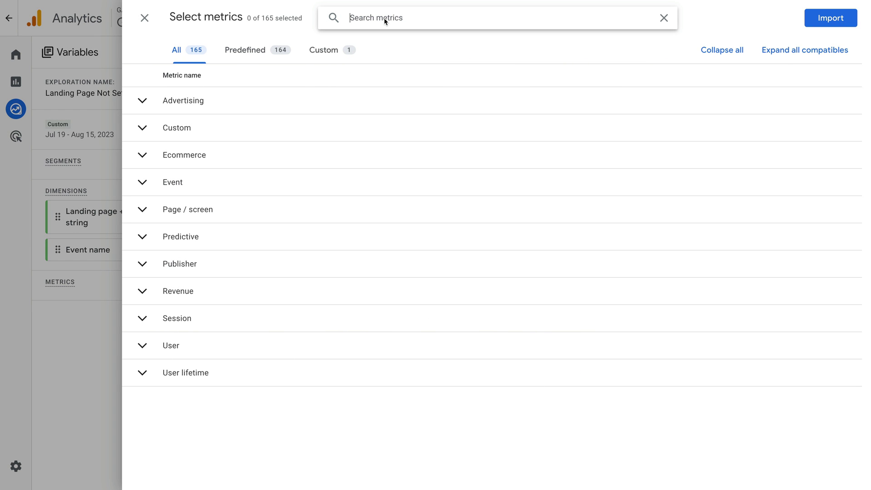
type("Sessions")
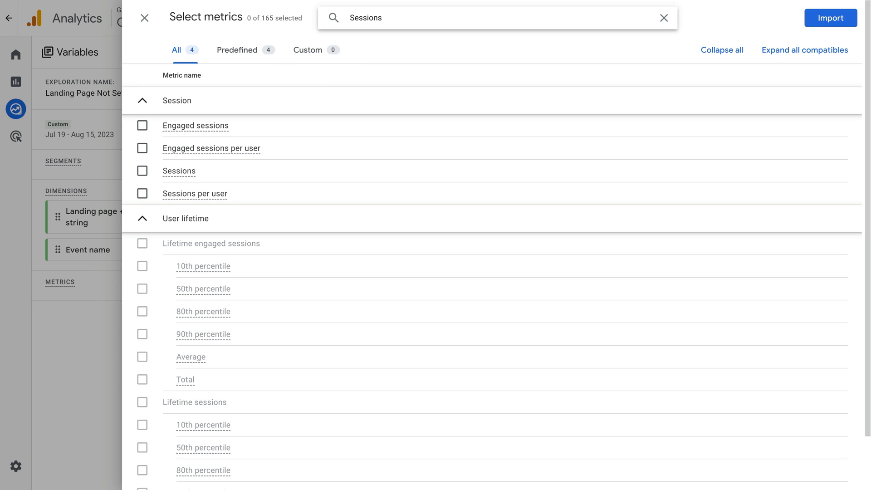
left_click(142, 173)
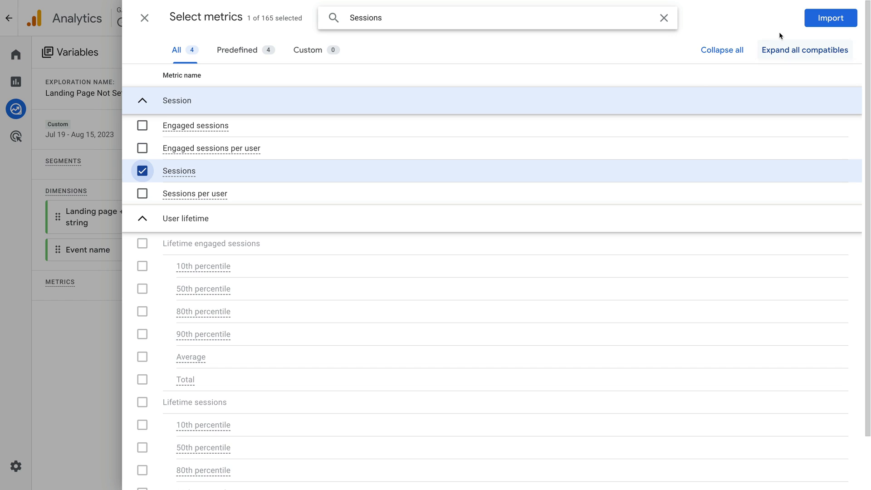
left_click(808, 21)
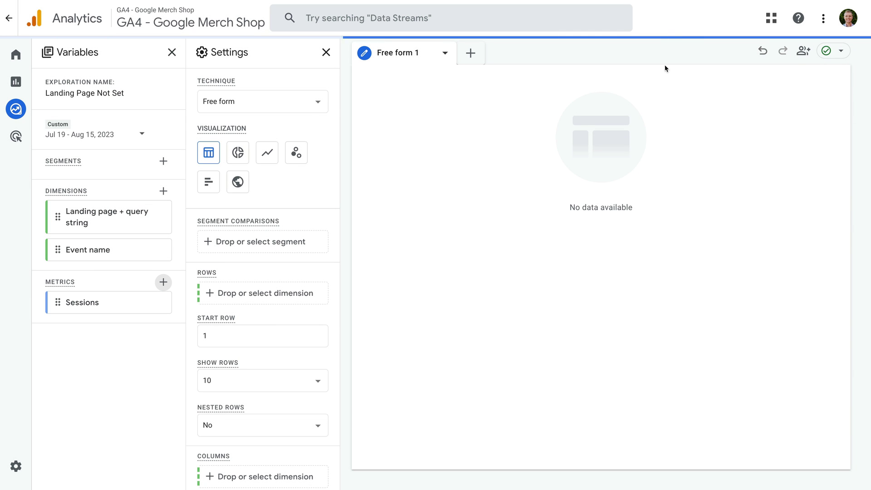
Step: Put Landing page + query string and Event name in Rows and Sessions in Values
double_click(118, 215)
double_click(55, 251)
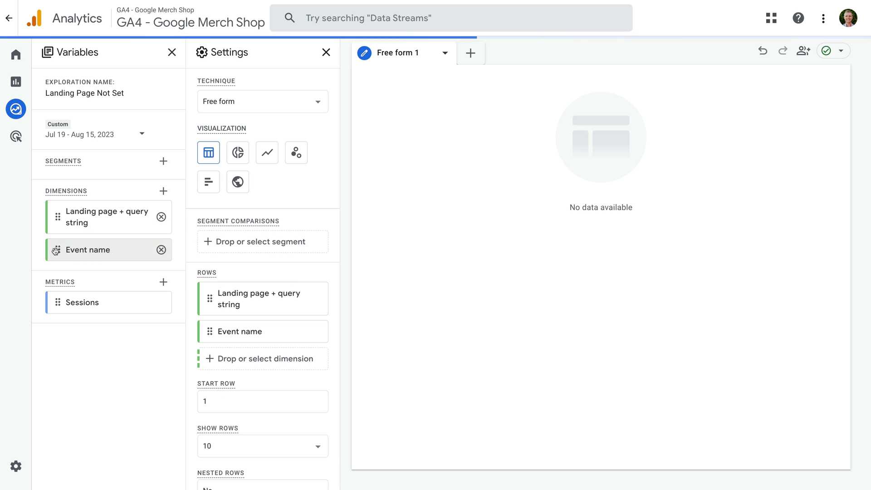
double_click(99, 302)
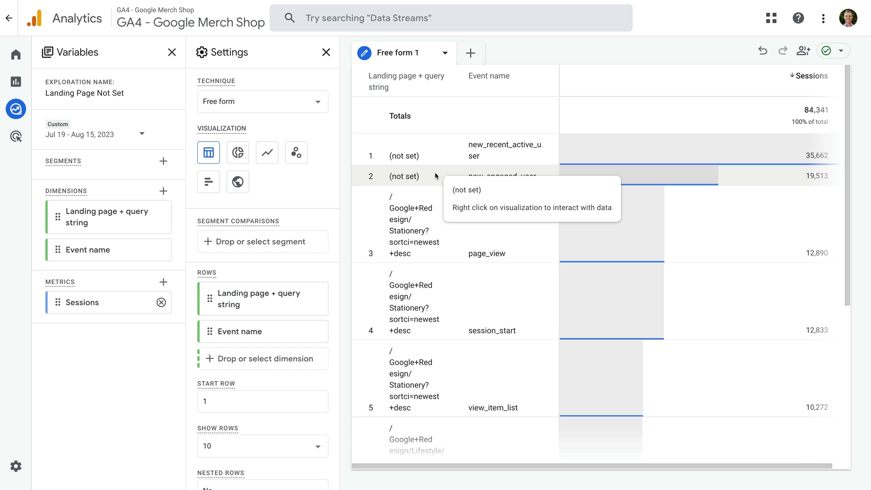
scroll(322, 238, "down", 2)
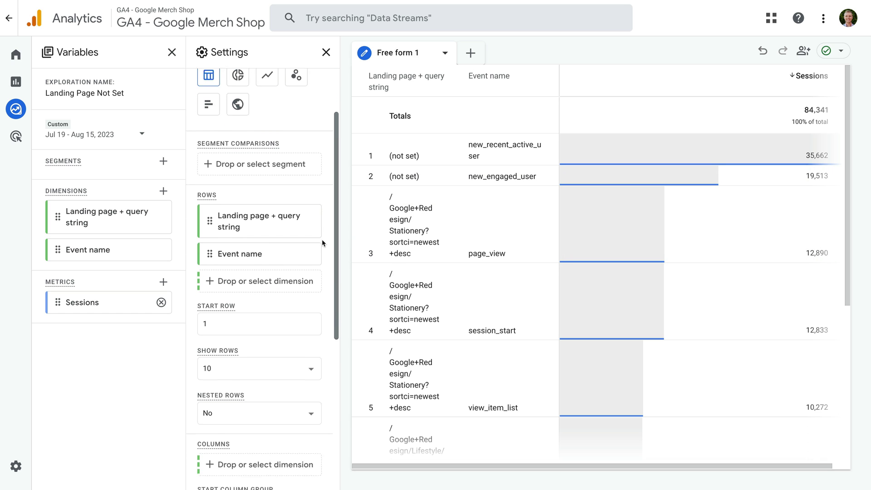
scroll(322, 239, "down", 6)
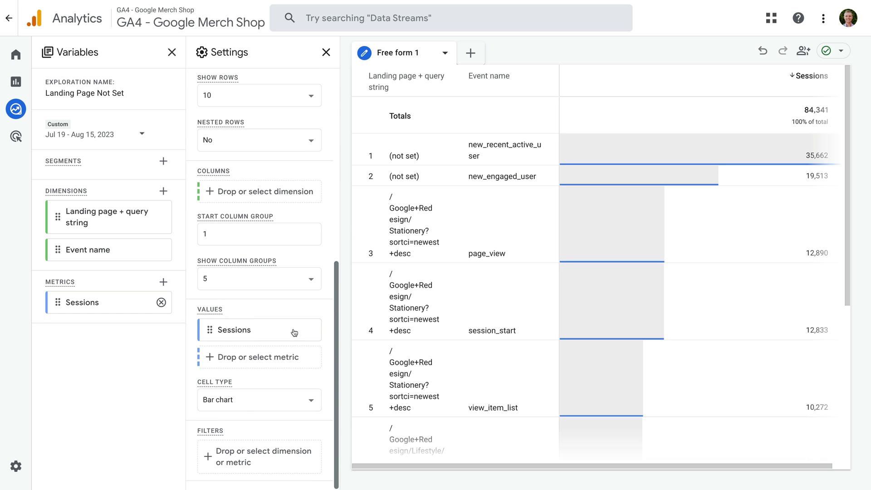
Step: Filter the table to landing pages exactly matching (not set), then return to Reports
left_click(226, 454)
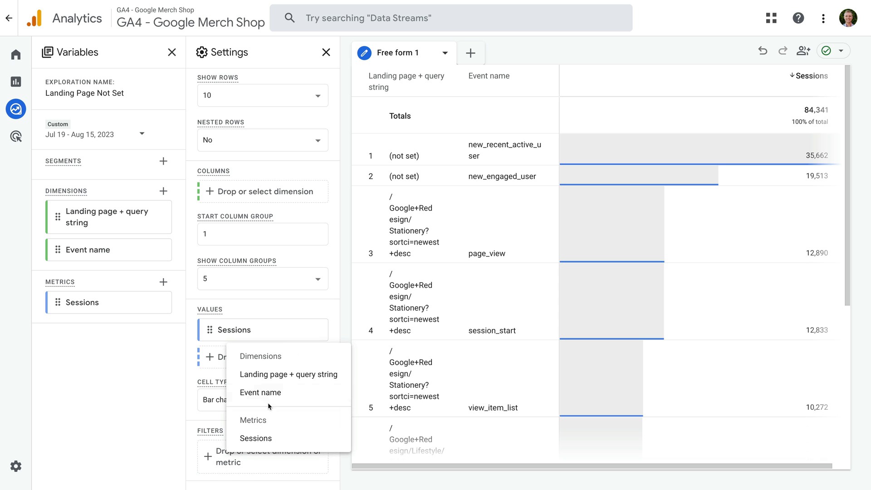
left_click(301, 374)
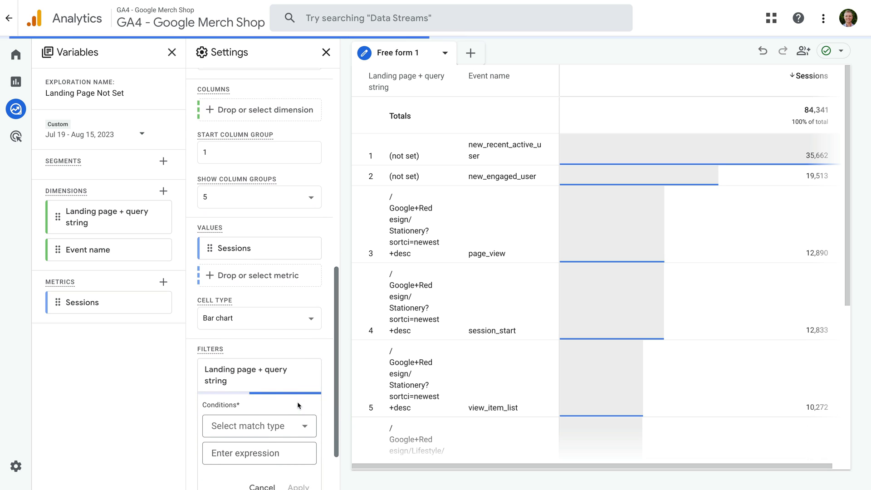
left_click(281, 359)
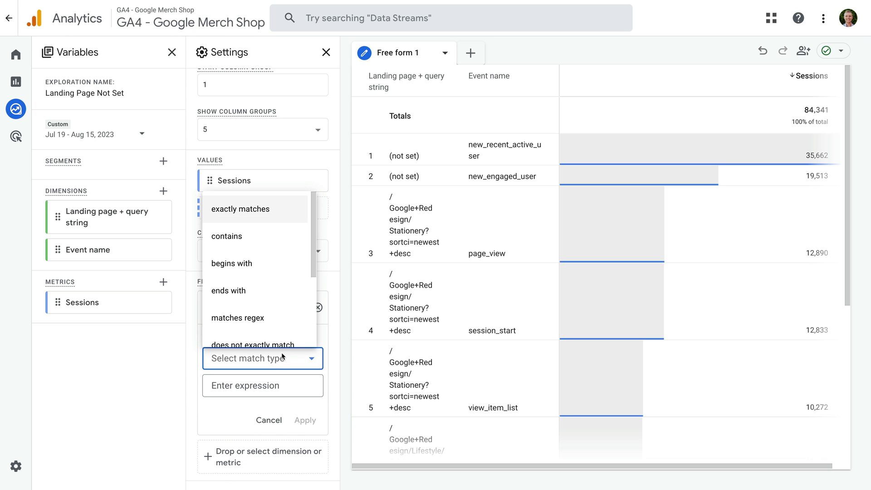
left_click(281, 214)
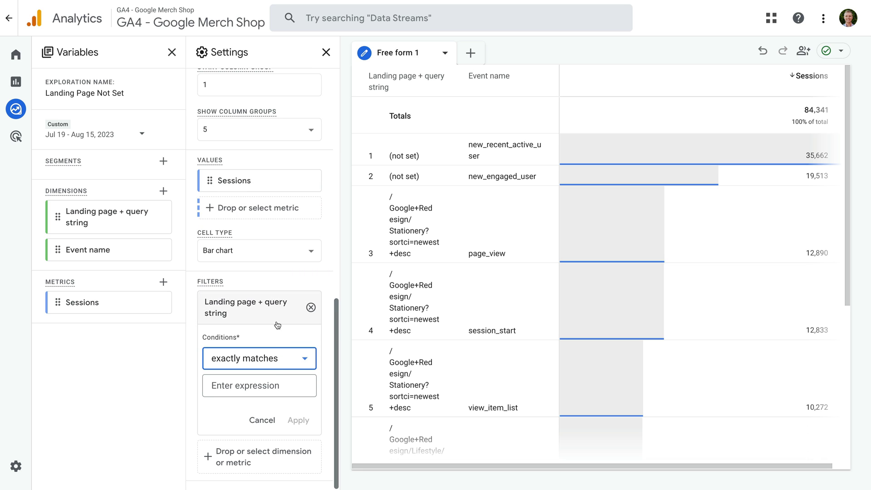
left_click(266, 386)
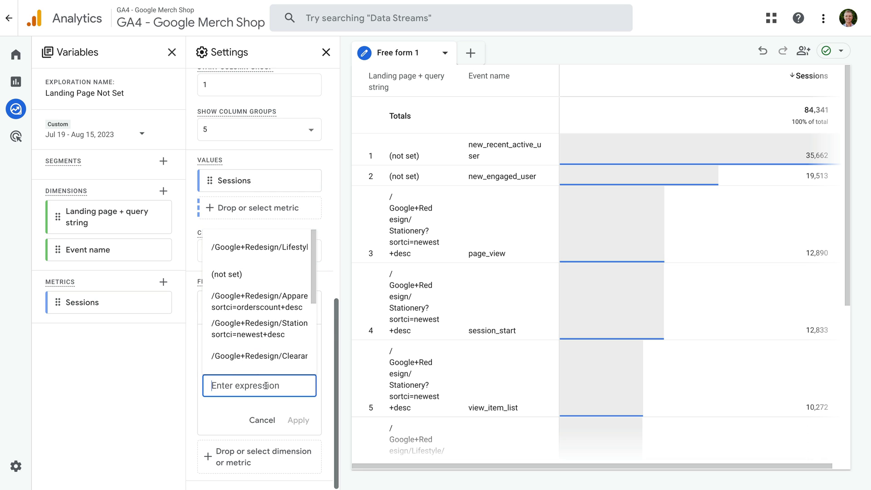
type("(not set")
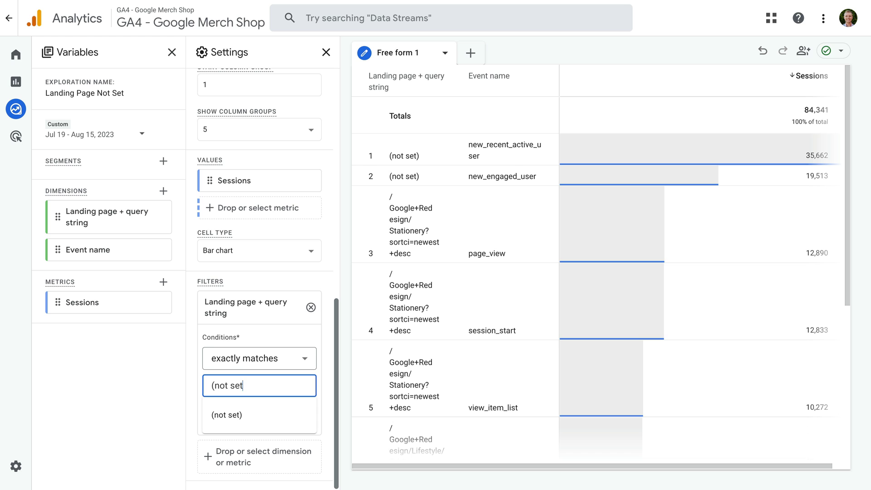
left_click(318, 371)
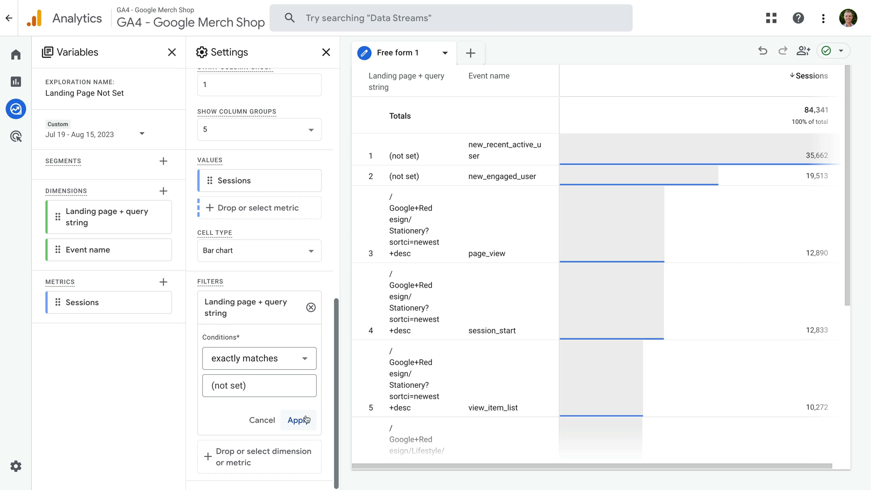
left_click(302, 420)
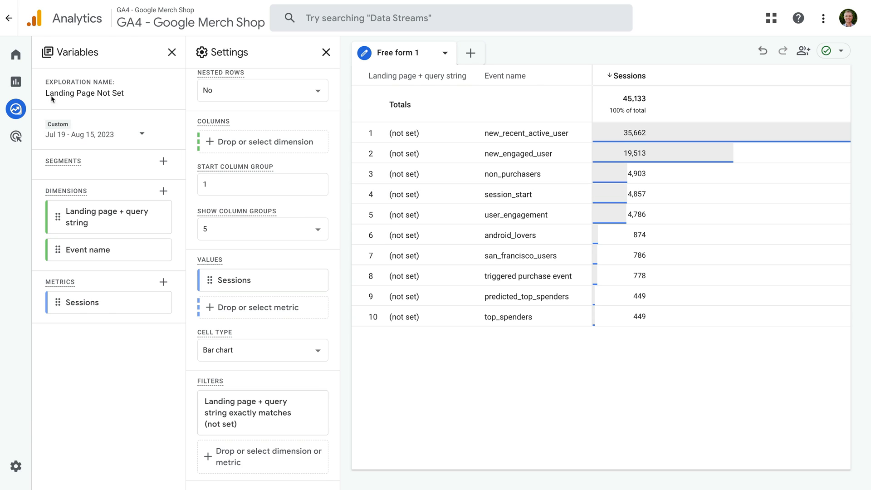
left_click(15, 82)
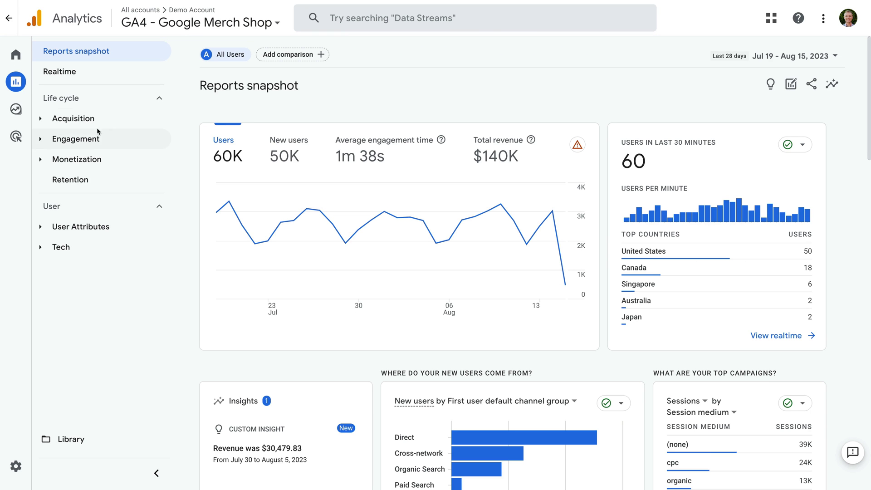
Step: Reopen Engagement > Landing page, showing 81,412 sessions across 103 landing pages
left_click(129, 134)
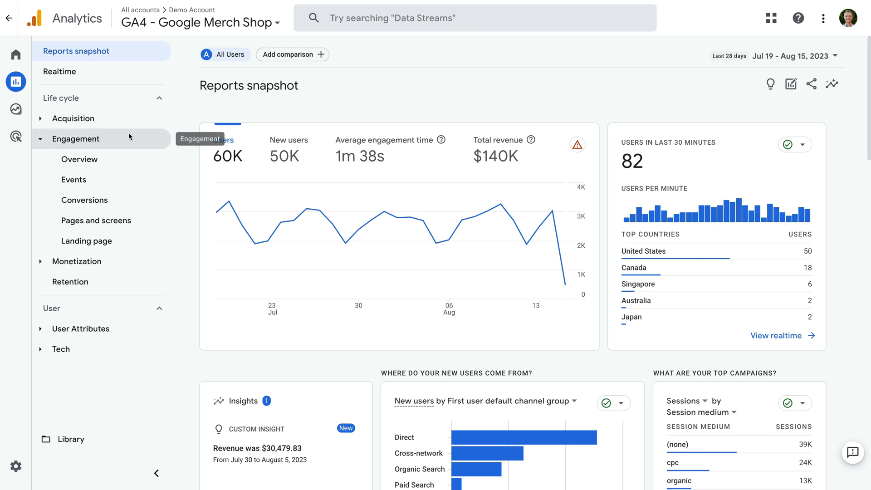
left_click(129, 241)
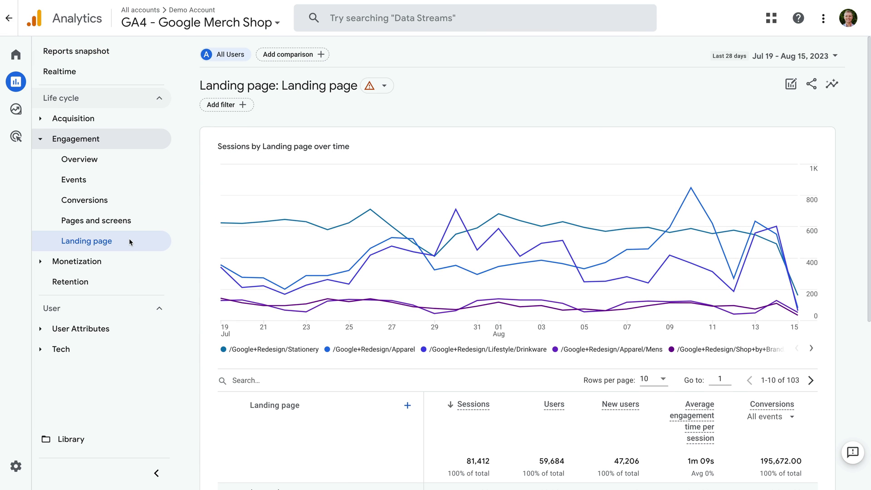
mouse_move(292, 192)
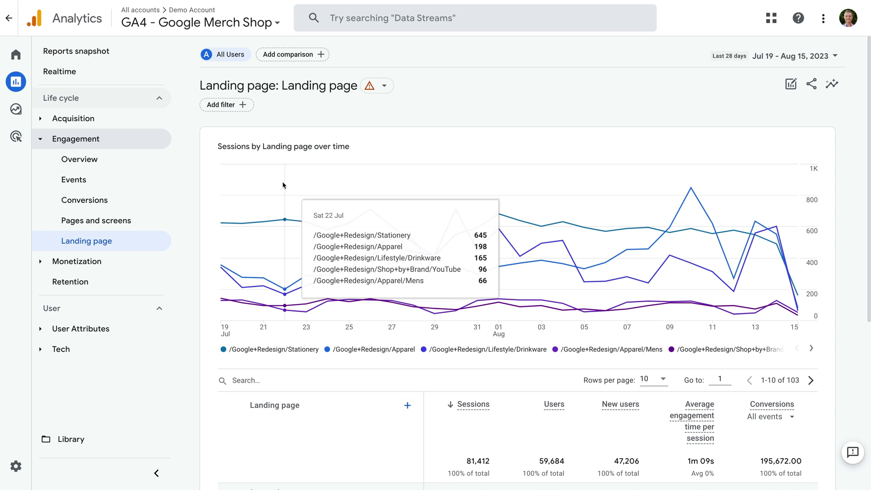
Step: Switch to the Loves Data | GA4 Demo property in the Loves Data Demo account
left_click(199, 24)
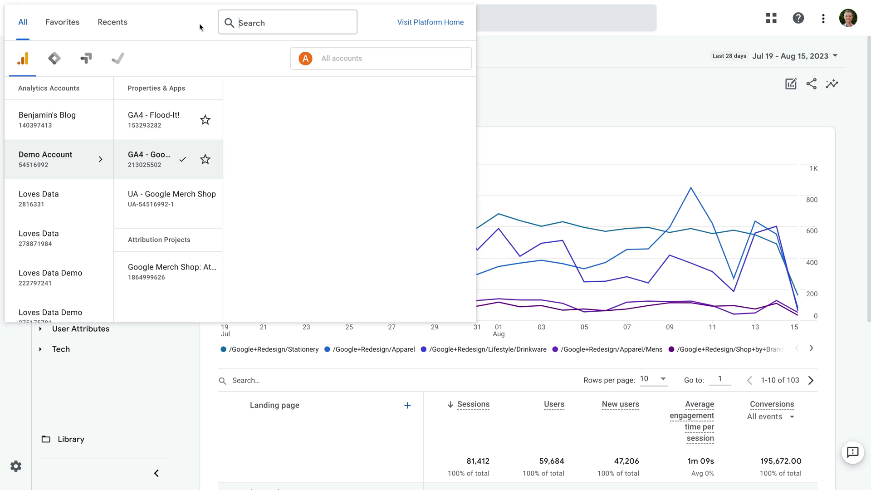
left_click(70, 286)
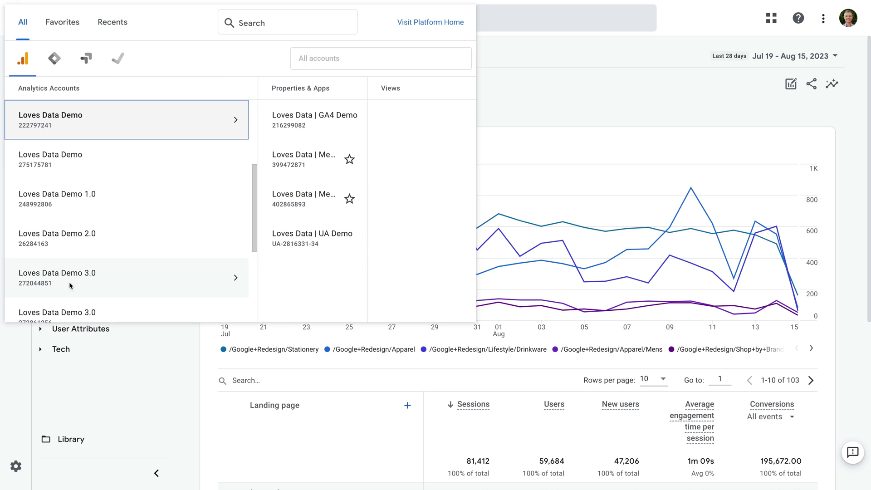
left_click(293, 130)
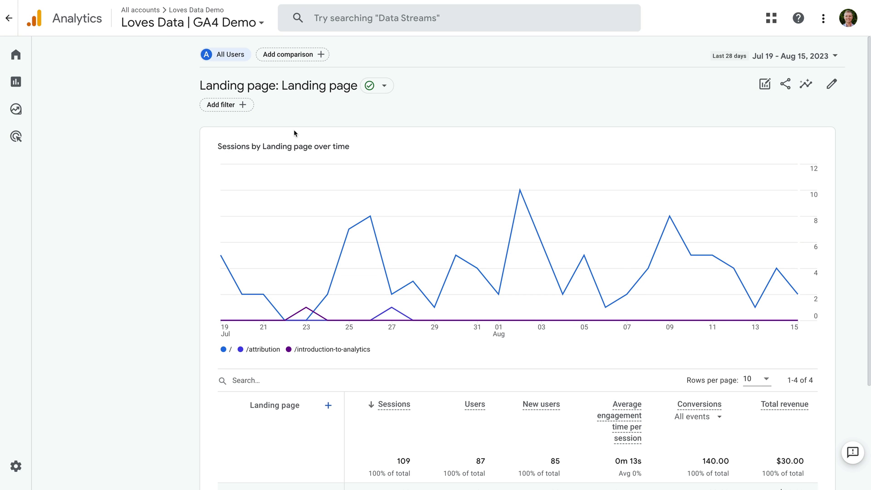
Step: Open this property's Landing page report, listing four landing pages including (not set)
left_click(50, 85)
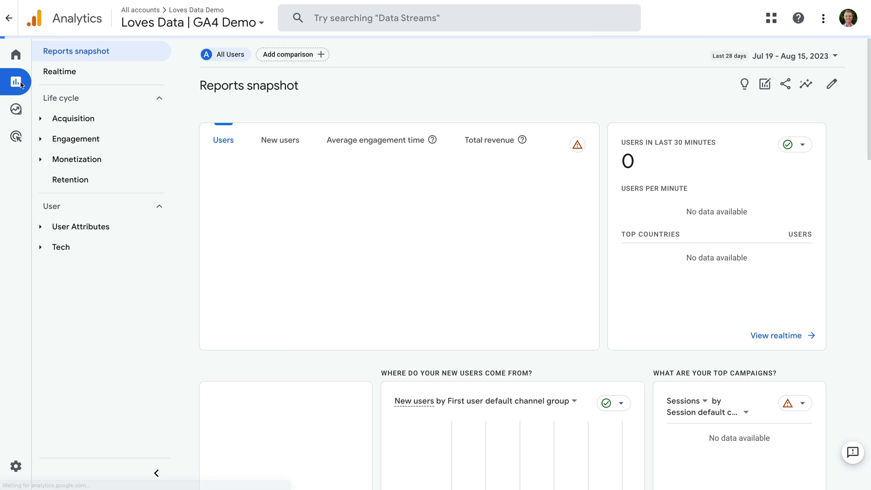
left_click(101, 139)
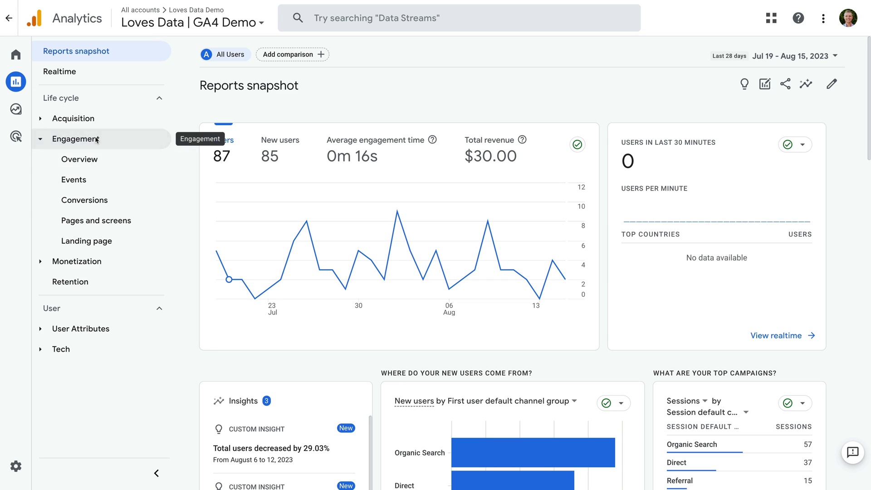
left_click(107, 240)
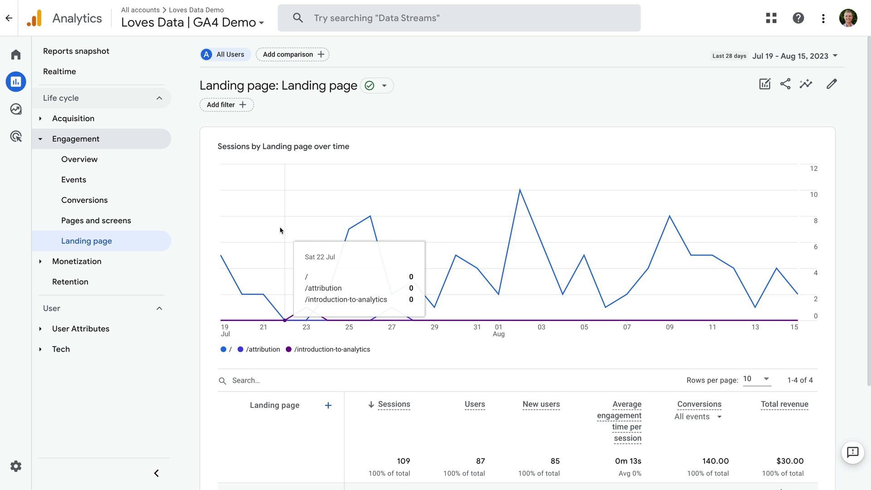
scroll(419, 227, "down", 3)
scroll(419, 226, "down", 1)
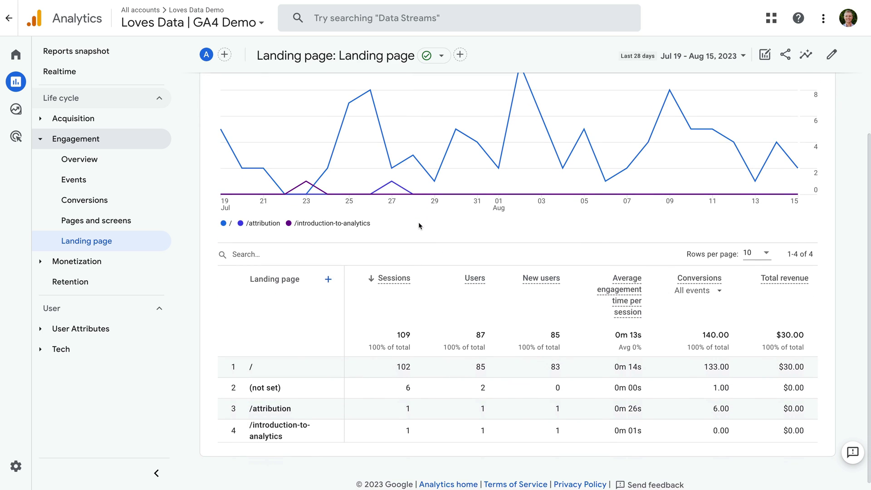
scroll(418, 225, "up", 3)
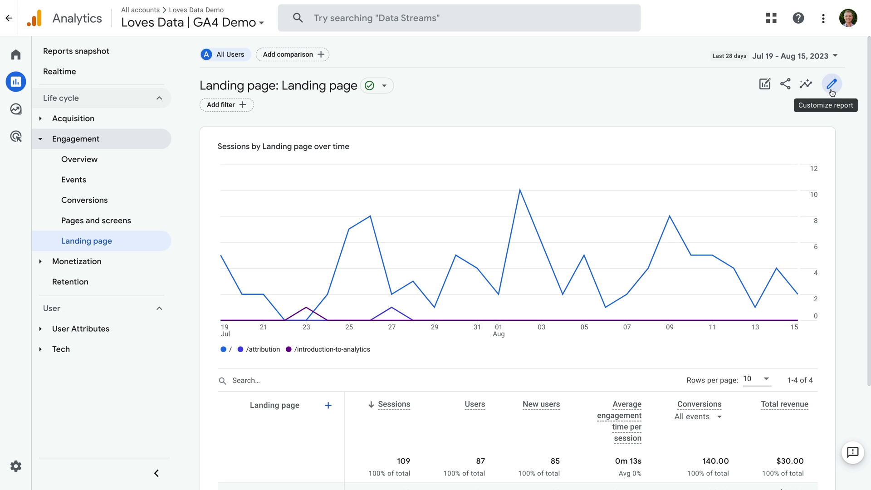
Step: Add a report filter: Landing page + query string does not contain (not set)
left_click(831, 85)
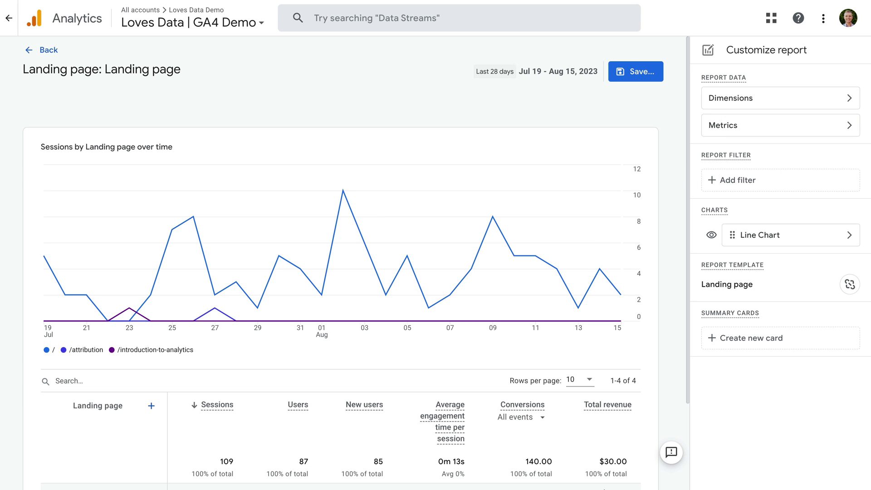
left_click(715, 182)
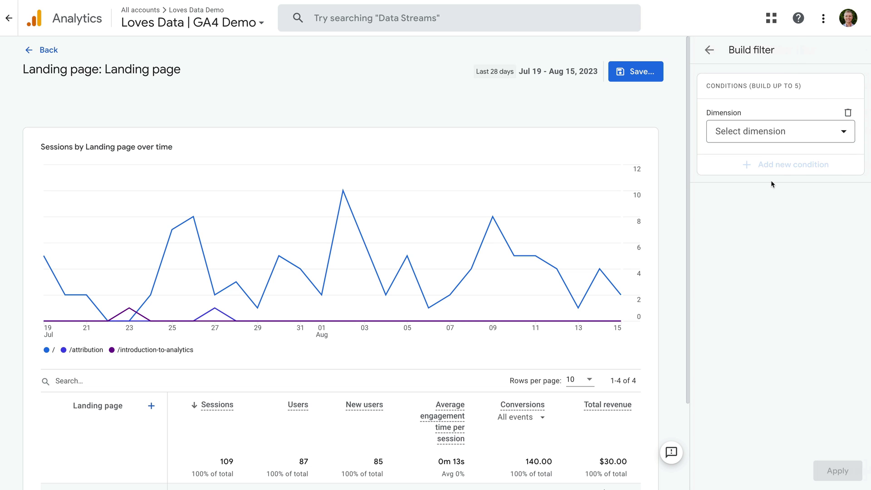
left_click(774, 130)
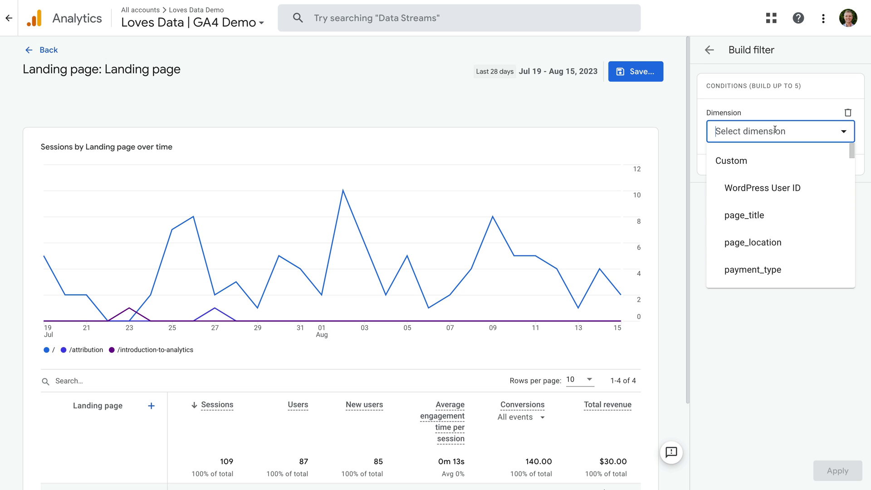
type("Land")
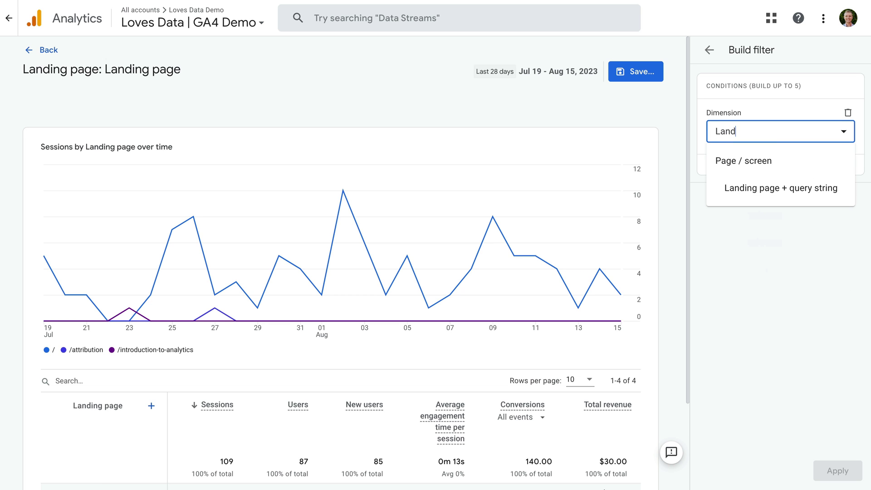
left_click(794, 187)
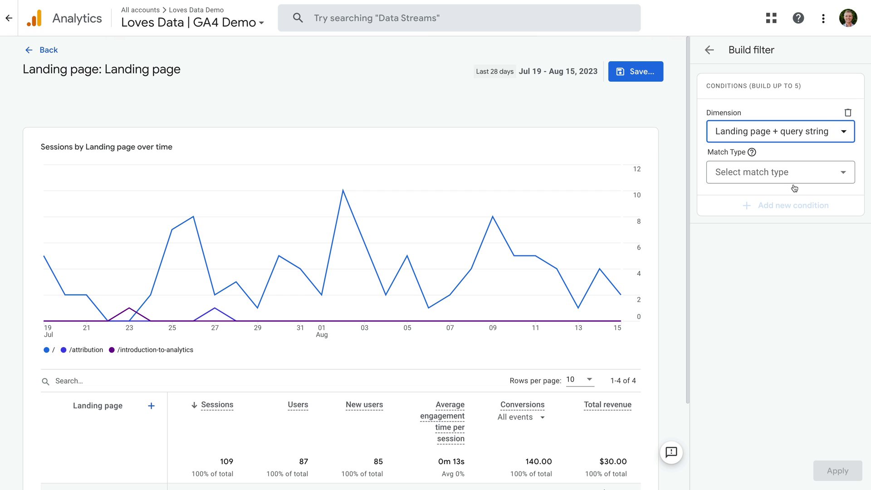
left_click(807, 176)
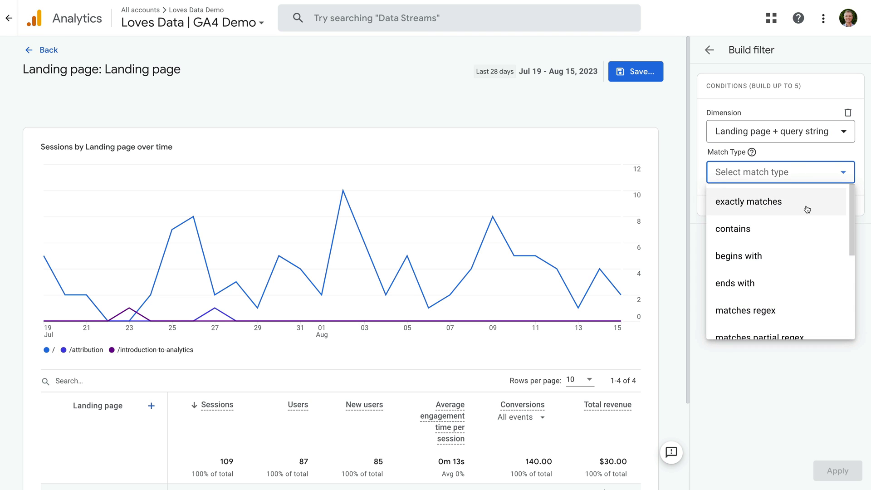
scroll(806, 213, "down", 2)
scroll(806, 213, "down", 5)
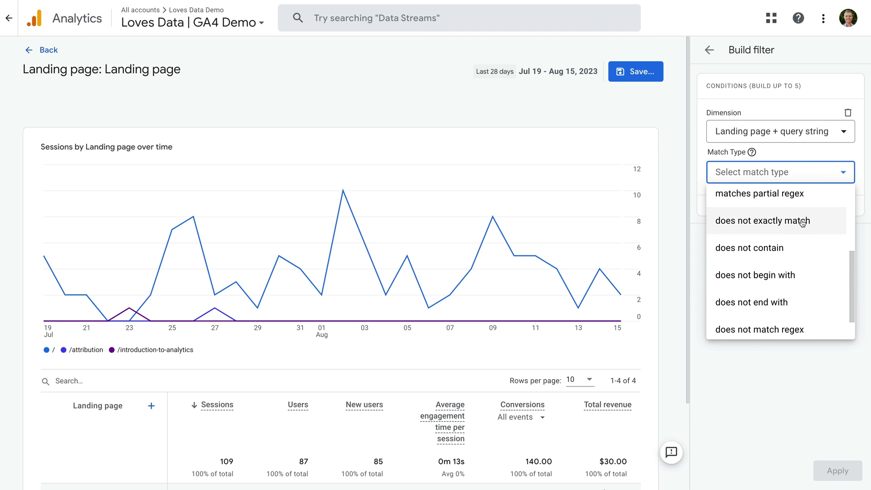
left_click(789, 243)
left_click(738, 210)
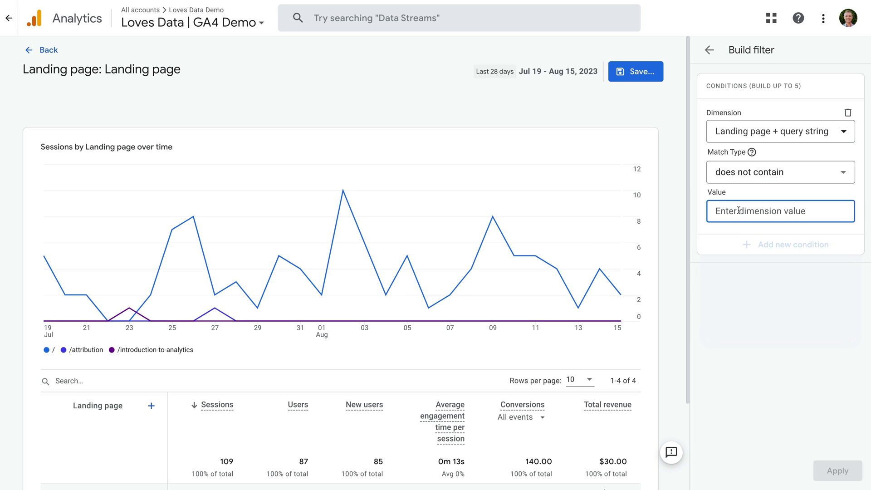
type("(not set")
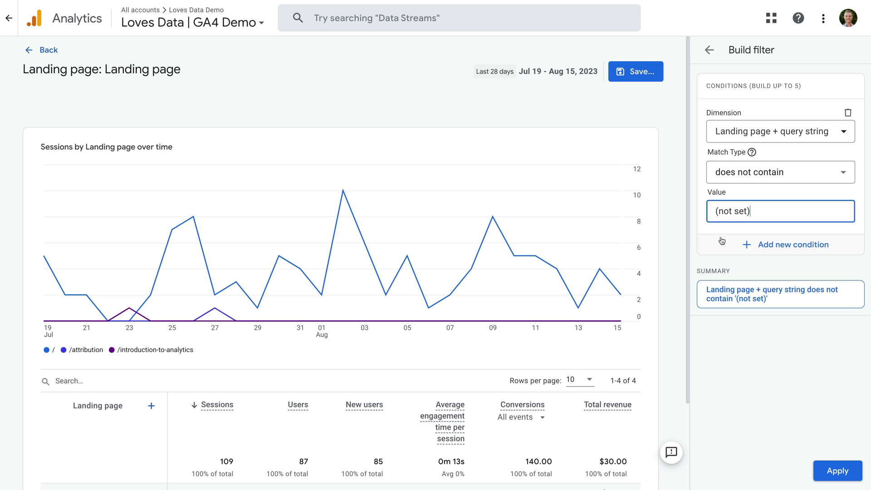
left_click(837, 469)
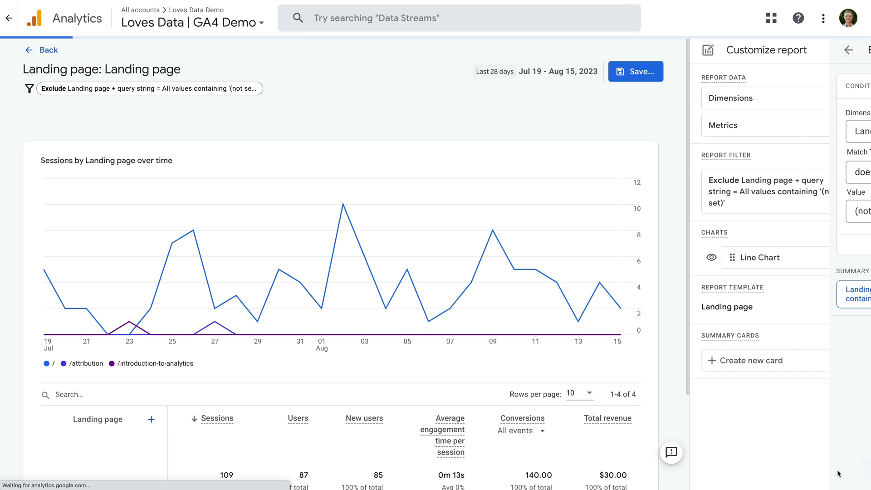
Step: Save the filter to the current Landing page report, now 104 sessions across 3 pages
scroll(630, 319, "down", 3)
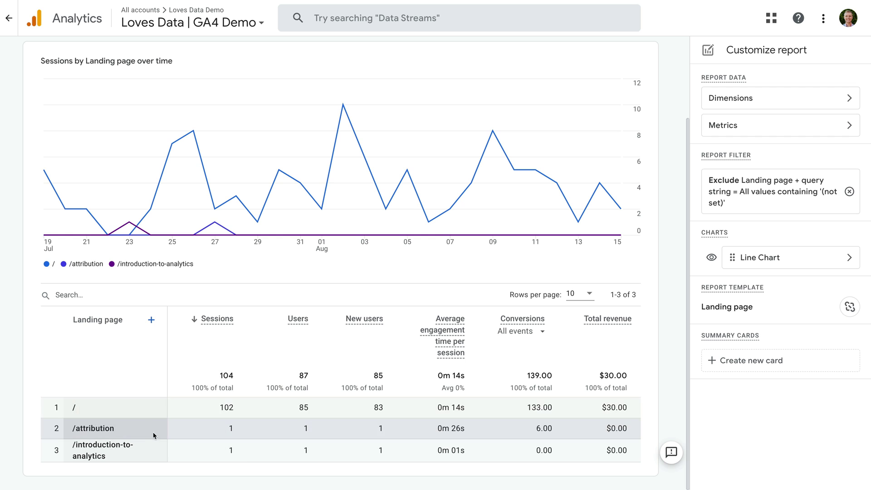
scroll(309, 309, "up", 3)
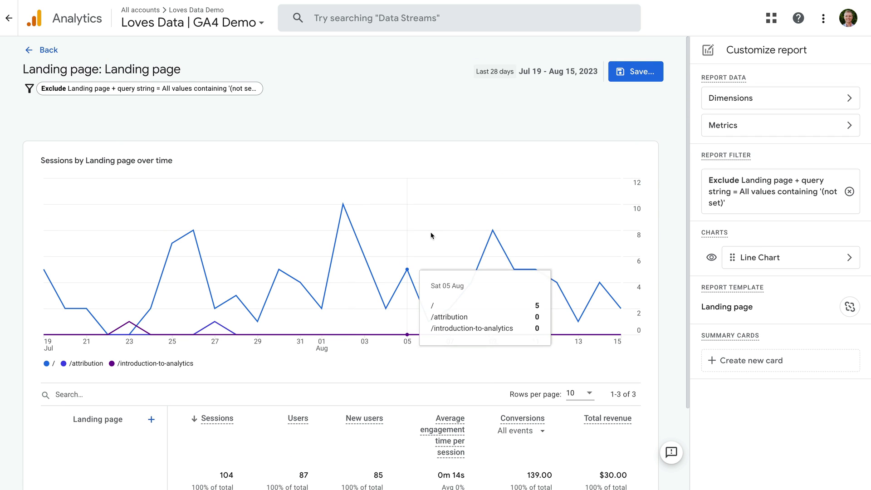
left_click(623, 68)
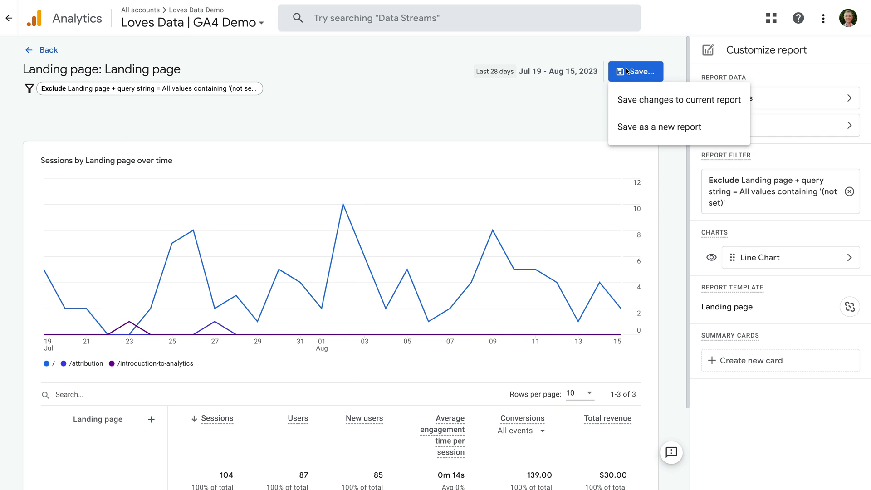
left_click(670, 101)
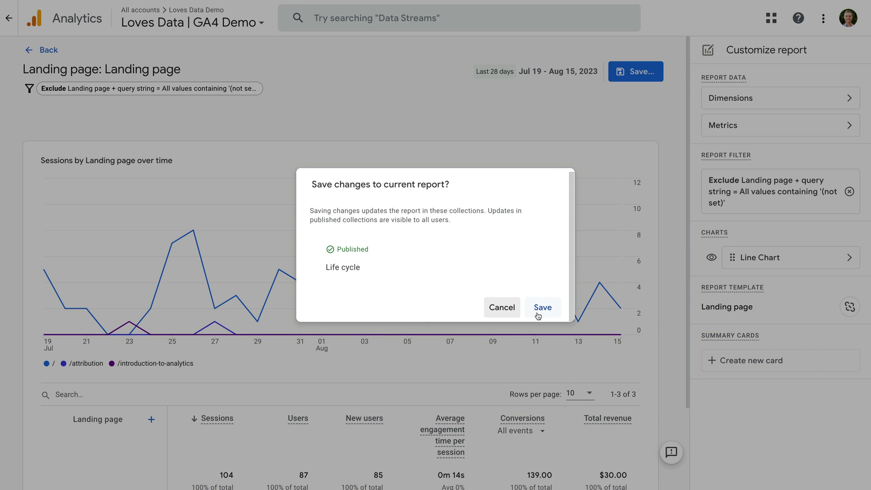
left_click(542, 307)
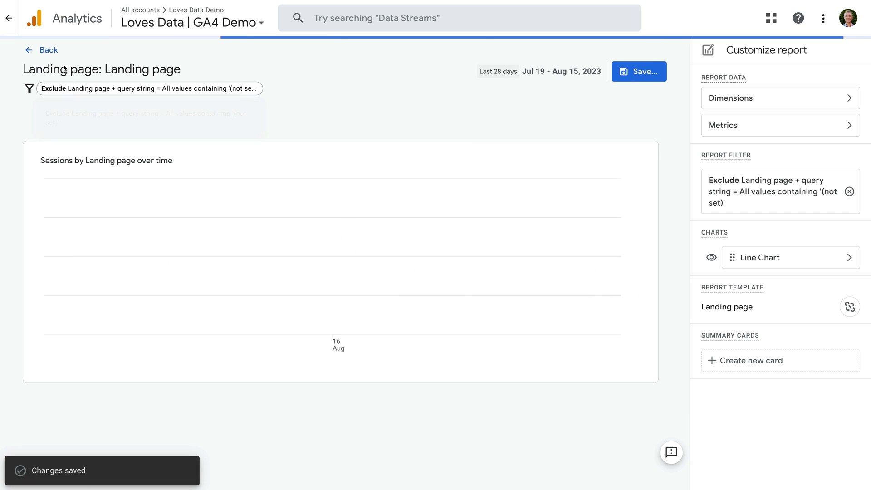
left_click(41, 49)
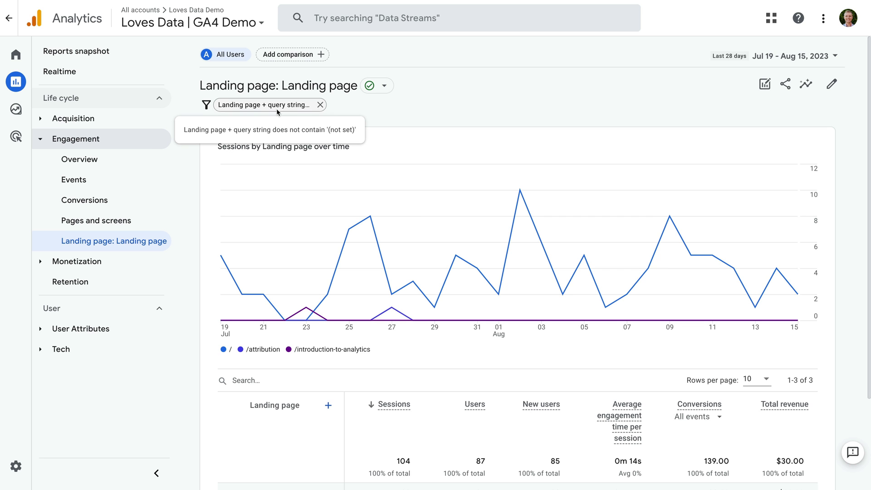
scroll(392, 174, "down", 3)
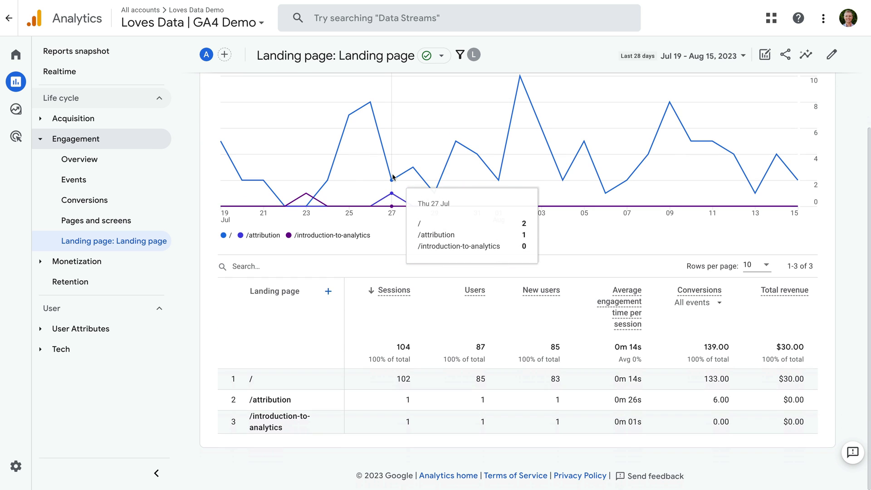